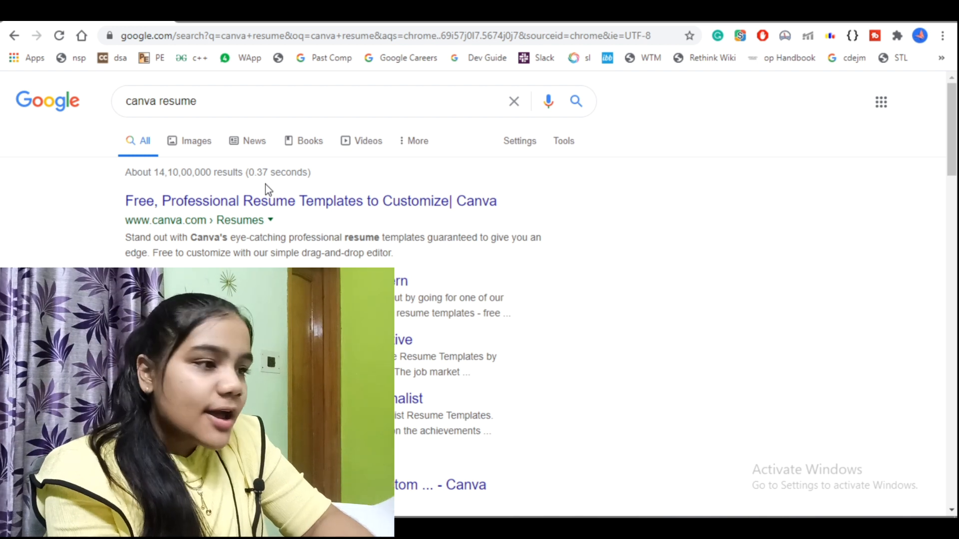
Open the top Google result, 'Free, Professional Resume Templates to Customize | Canva'
{"action": "left_click", "coordinate": [260, 202]}
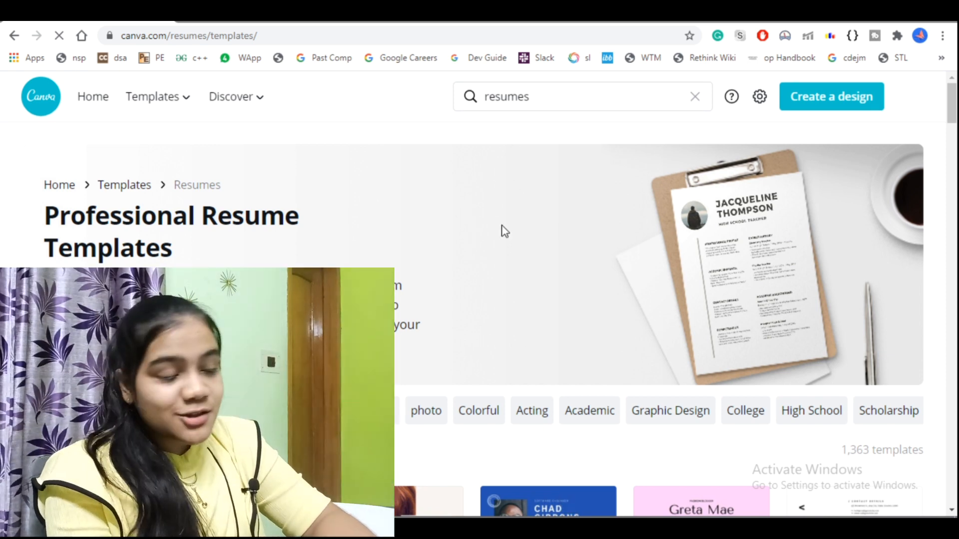
{"action": "scroll", "coordinate": [505, 231], "scroll_direction": "down", "scroll_amount": 2}
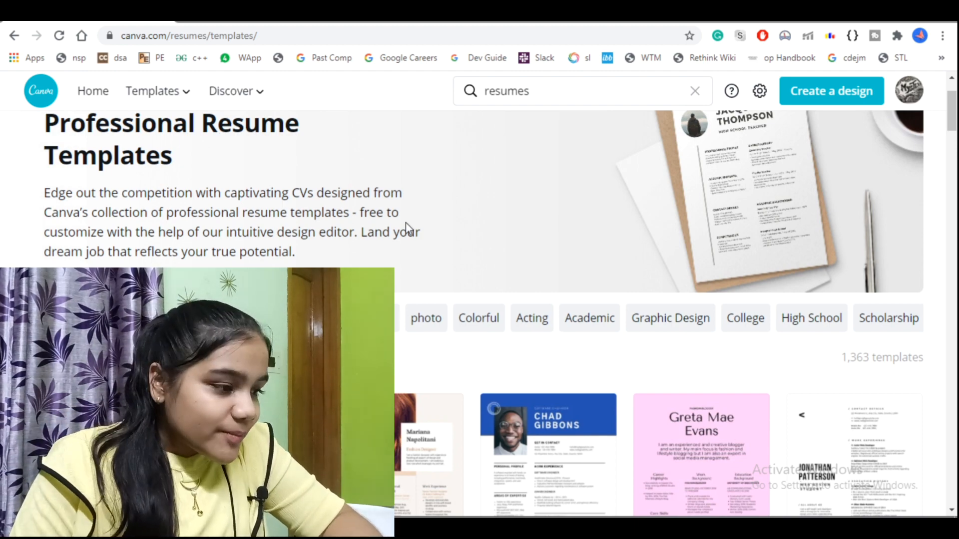
{"action": "scroll", "coordinate": [406, 223], "scroll_direction": "down", "scroll_amount": 2}
{"action": "scroll", "coordinate": [406, 225], "scroll_direction": "down", "scroll_amount": 1}
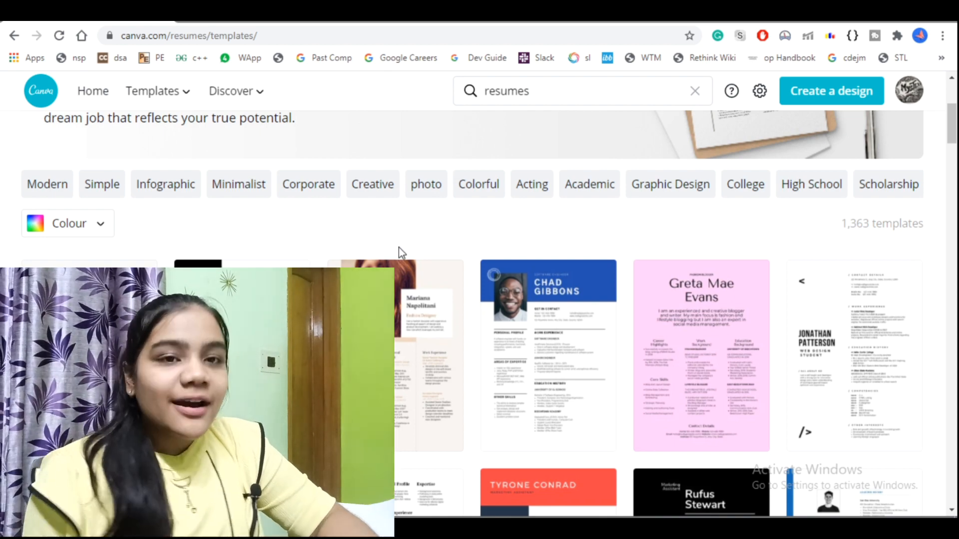
{"action": "scroll", "coordinate": [569, 255], "scroll_direction": "down", "scroll_amount": 3}
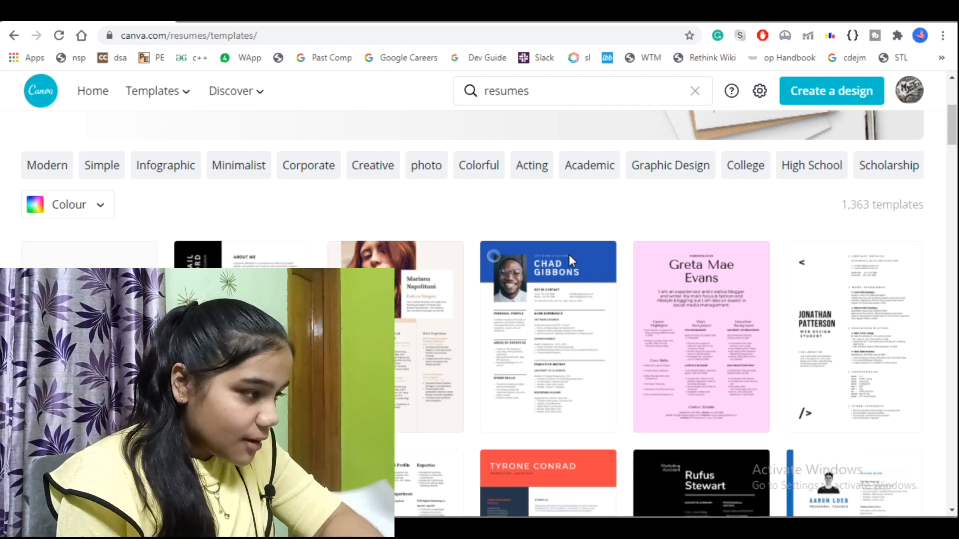
{"action": "scroll", "coordinate": [569, 258], "scroll_direction": "down", "scroll_amount": 2}
{"action": "scroll", "coordinate": [569, 258], "scroll_direction": "up", "scroll_amount": 6}
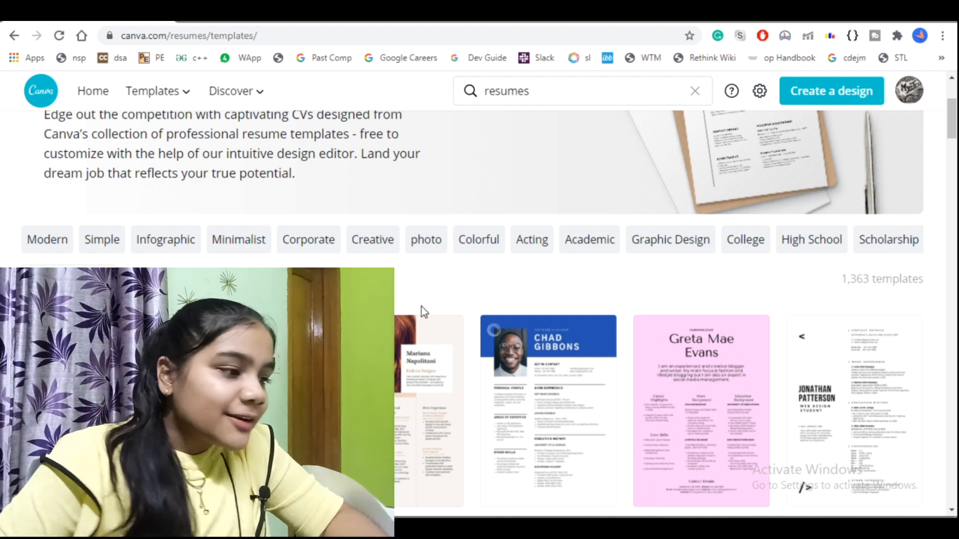
{"action": "scroll", "coordinate": [478, 300], "scroll_direction": "down", "scroll_amount": 5}
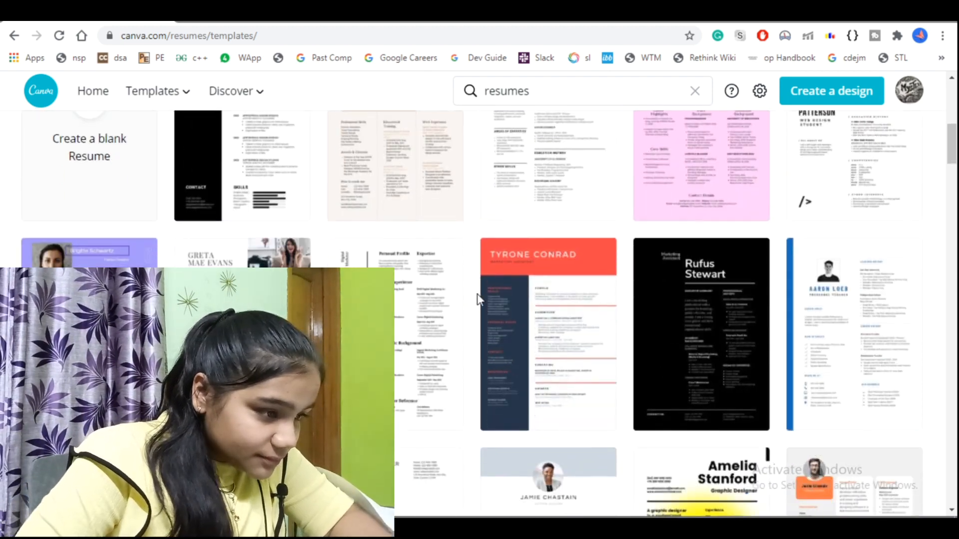
{"action": "scroll", "coordinate": [477, 300], "scroll_direction": "down", "scroll_amount": 5}
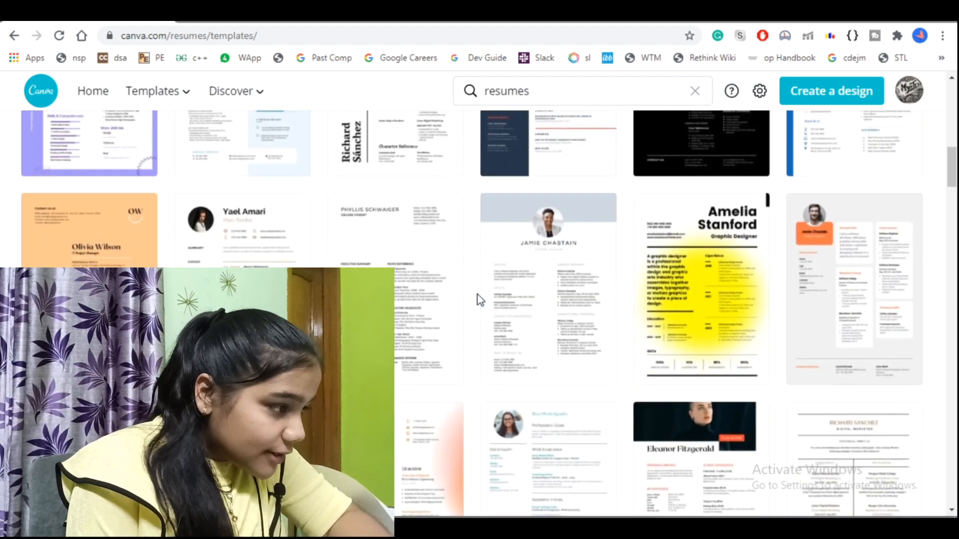
{"action": "scroll", "coordinate": [478, 300], "scroll_direction": "down", "scroll_amount": 7}
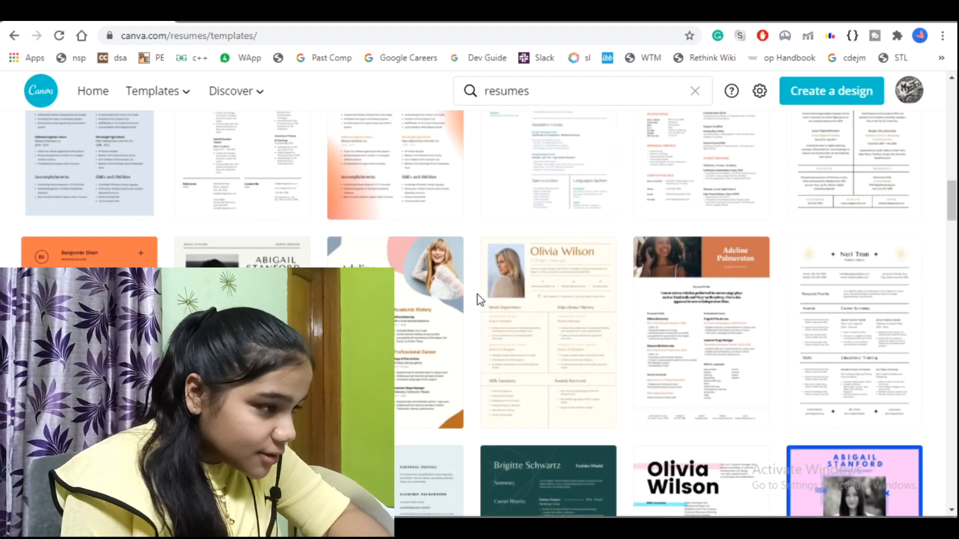
{"action": "scroll", "coordinate": [478, 300], "scroll_direction": "down", "scroll_amount": 11}
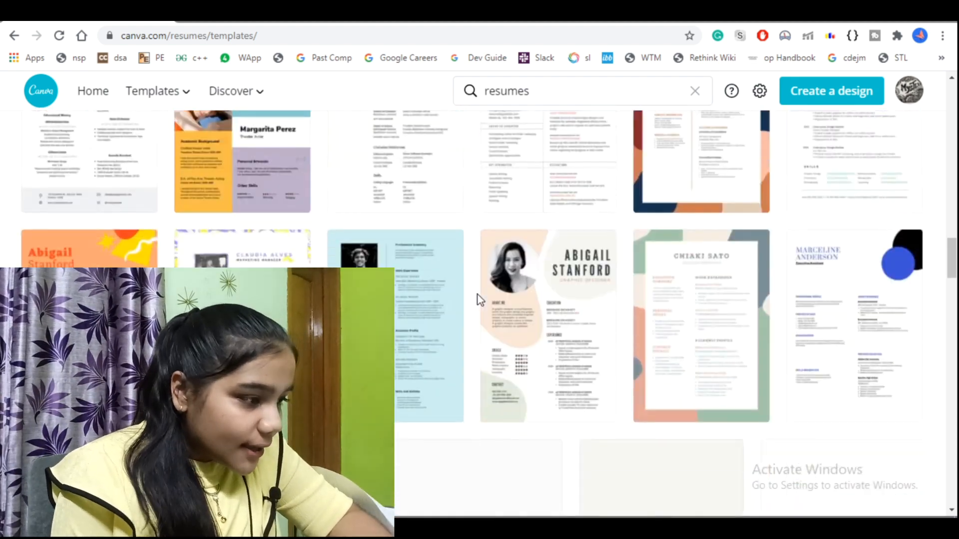
{"action": "scroll", "coordinate": [479, 300], "scroll_direction": "up", "scroll_amount": 1}
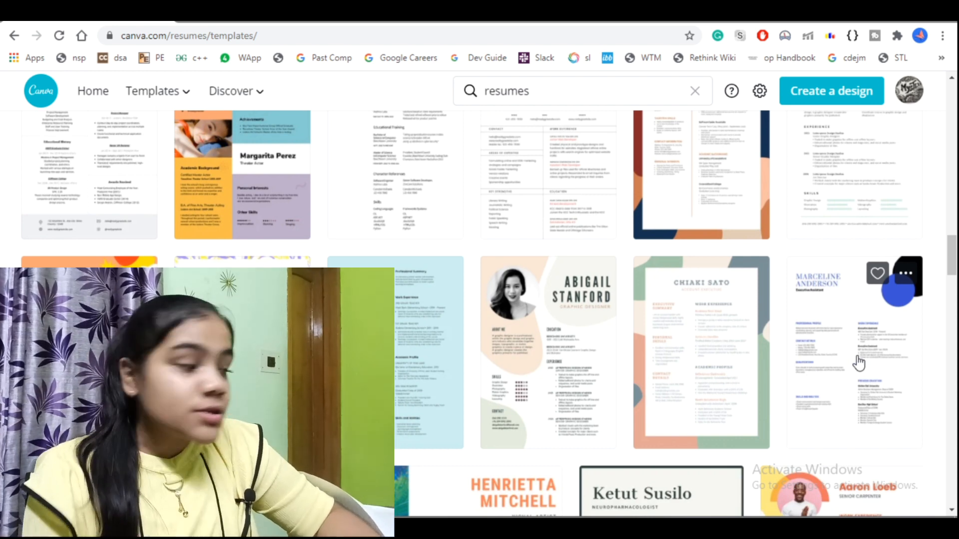
Preview and dismiss the Marceline Anderson template, then open the navy-blue Olivia Wilson resume template
{"action": "left_click", "coordinate": [858, 359]}
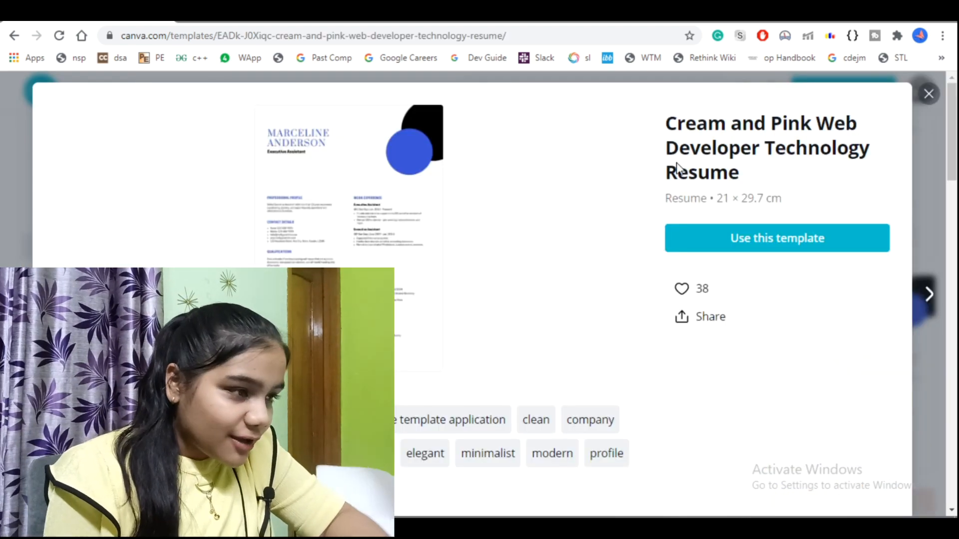
{"action": "left_click", "coordinate": [928, 94]}
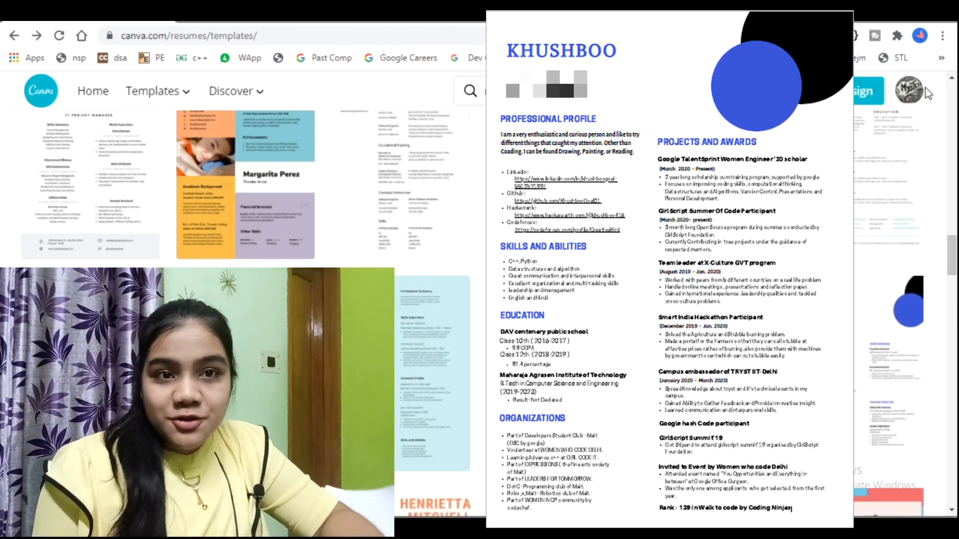
{"action": "scroll", "coordinate": [480, 313], "scroll_direction": "up", "scroll_amount": 3}
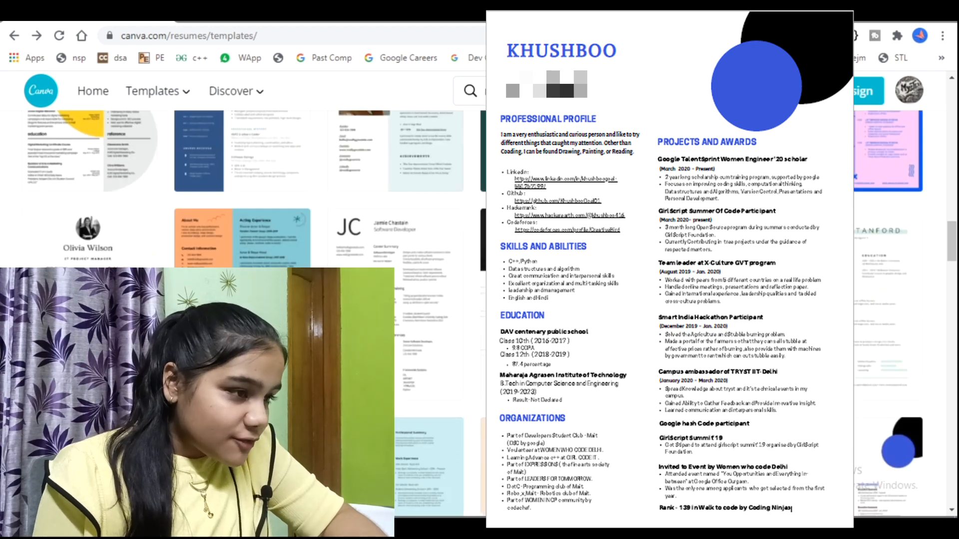
{"action": "scroll", "coordinate": [480, 313], "scroll_direction": "up", "scroll_amount": 3}
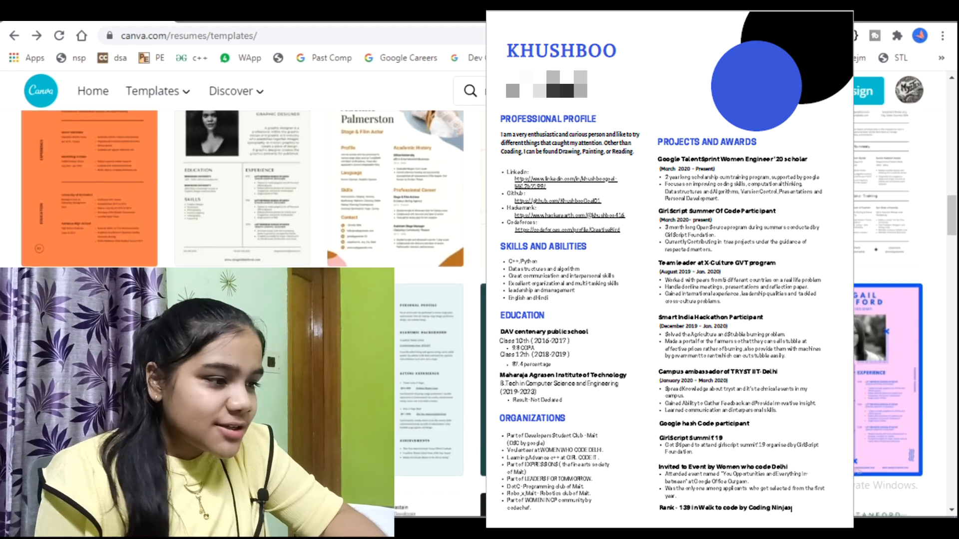
{"action": "left_click", "coordinate": [447, 159]}
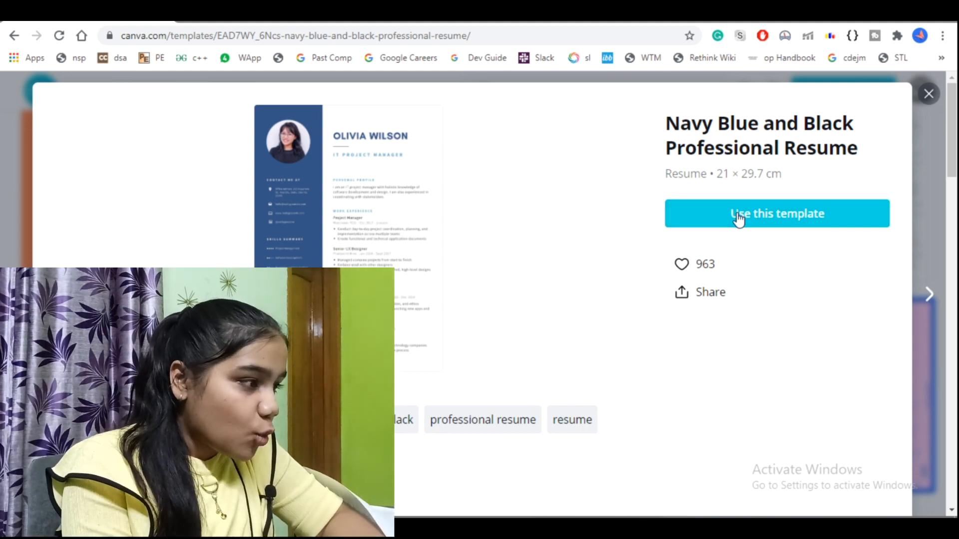
Start a new design from the Navy Blue and Black Professional Resume template
{"action": "left_click", "coordinate": [738, 218]}
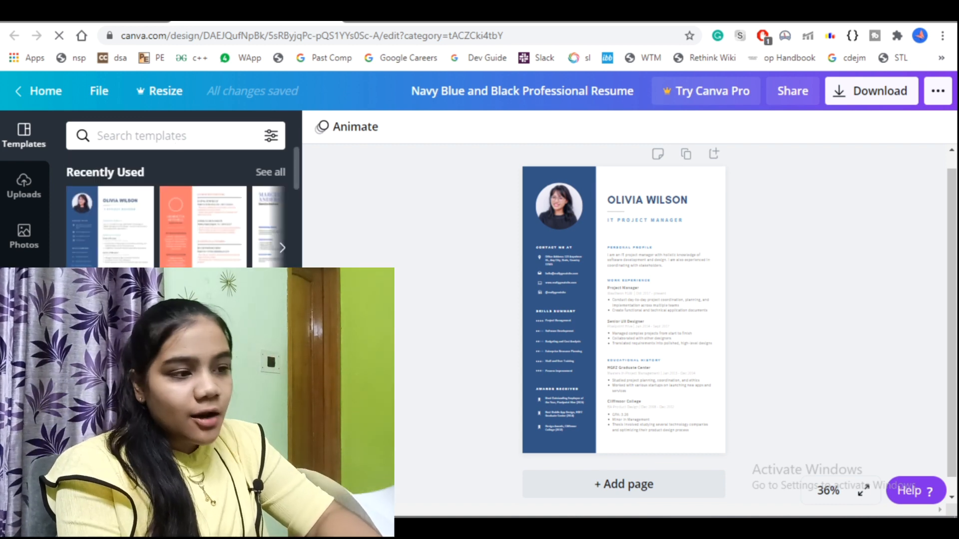
{"action": "left_click", "coordinate": [283, 249]}
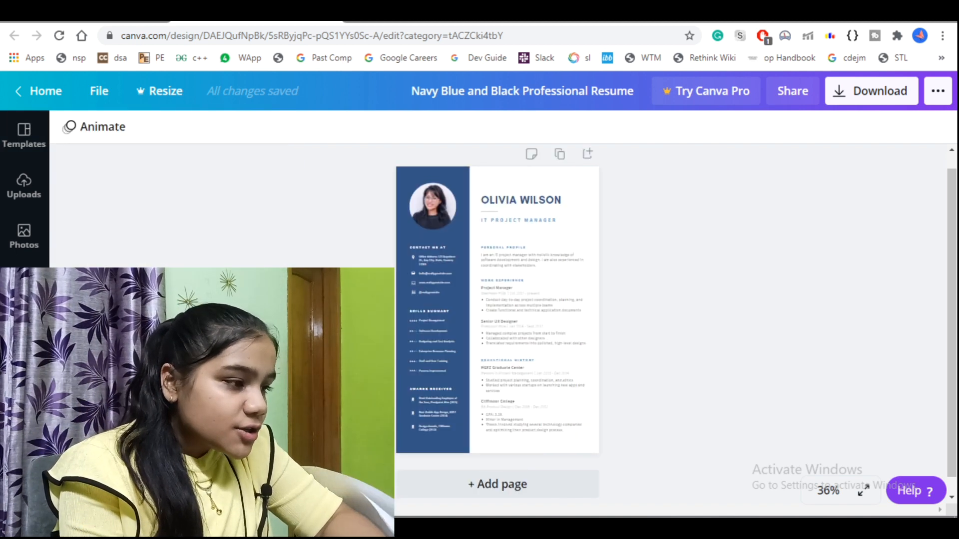
{"action": "scroll", "coordinate": [750, 432], "scroll_direction": "down", "scroll_amount": 2}
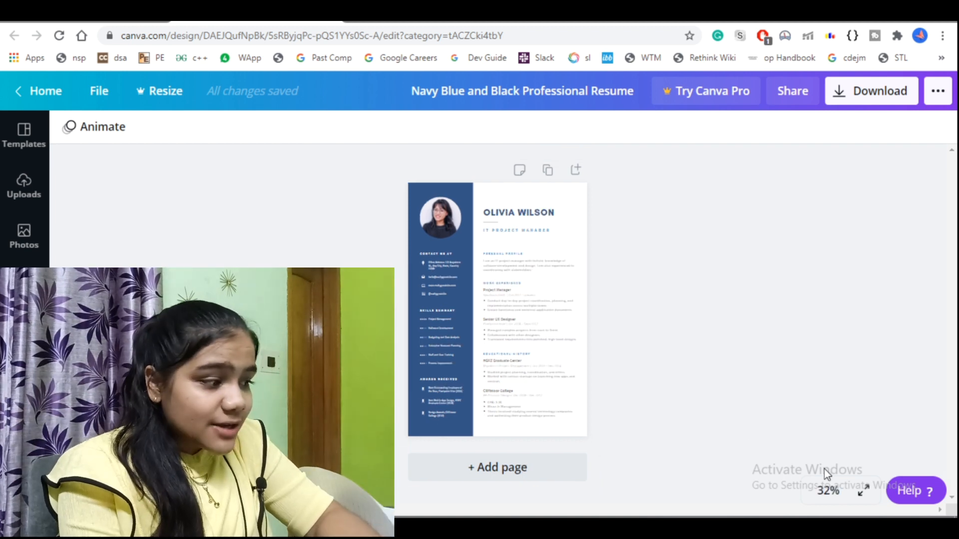
Step the canvas zoom through 50%, 75% and 100% up to 125%
{"action": "left_click", "coordinate": [828, 490]}
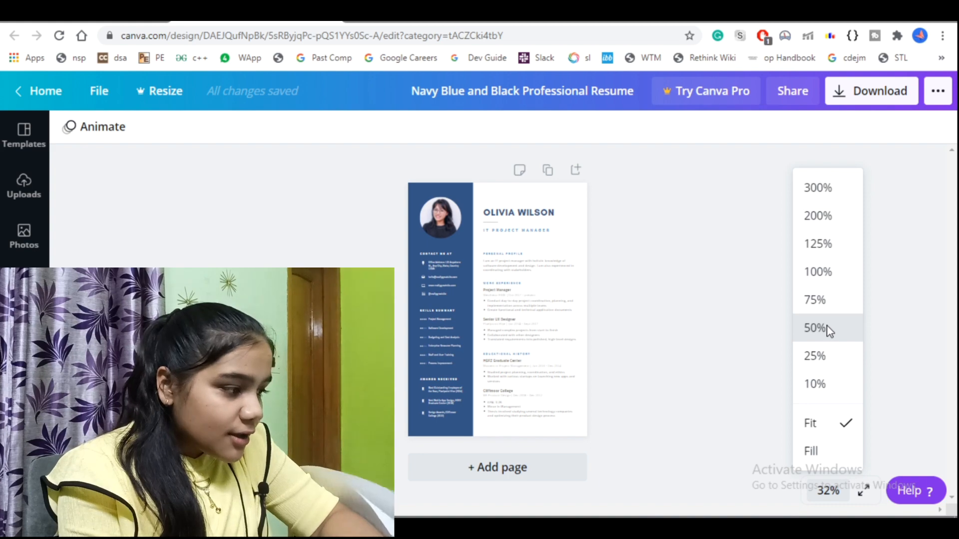
{"action": "left_click", "coordinate": [819, 329]}
{"action": "left_click", "coordinate": [828, 490]}
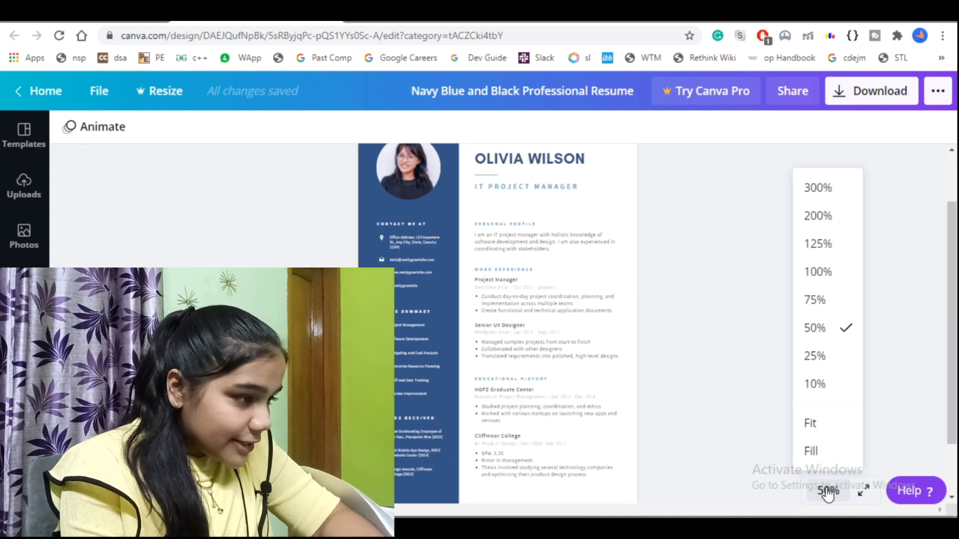
{"action": "left_click", "coordinate": [814, 300]}
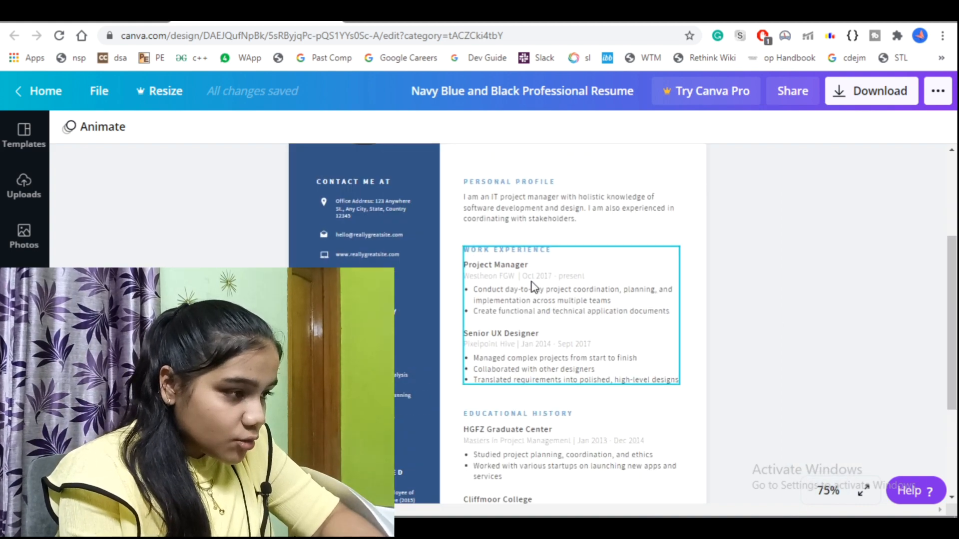
{"action": "scroll", "coordinate": [531, 285], "scroll_direction": "up", "scroll_amount": 3}
{"action": "scroll", "coordinate": [532, 286], "scroll_direction": "down", "scroll_amount": 2}
{"action": "scroll", "coordinate": [532, 285], "scroll_direction": "down", "scroll_amount": 3}
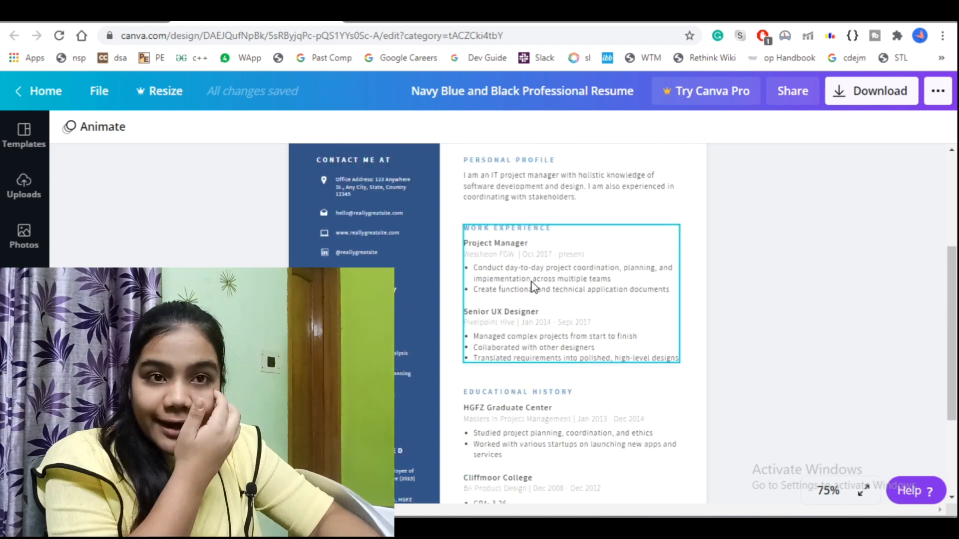
{"action": "left_click", "coordinate": [826, 497]}
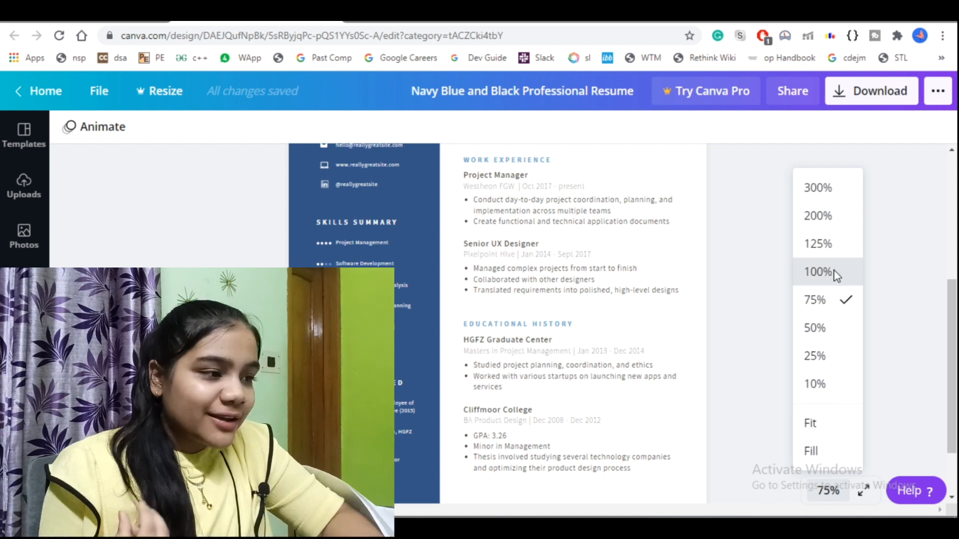
{"action": "left_click", "coordinate": [833, 272]}
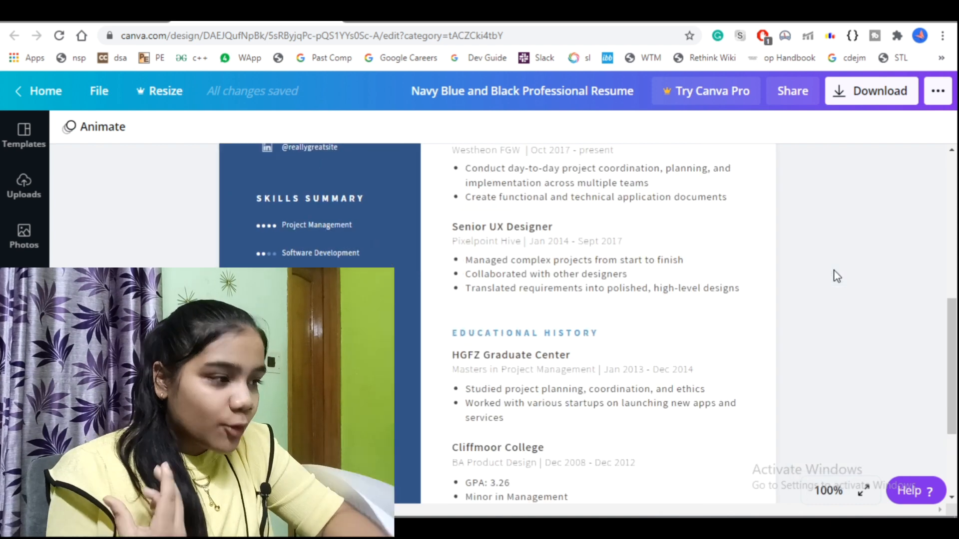
{"action": "left_click", "coordinate": [829, 489]}
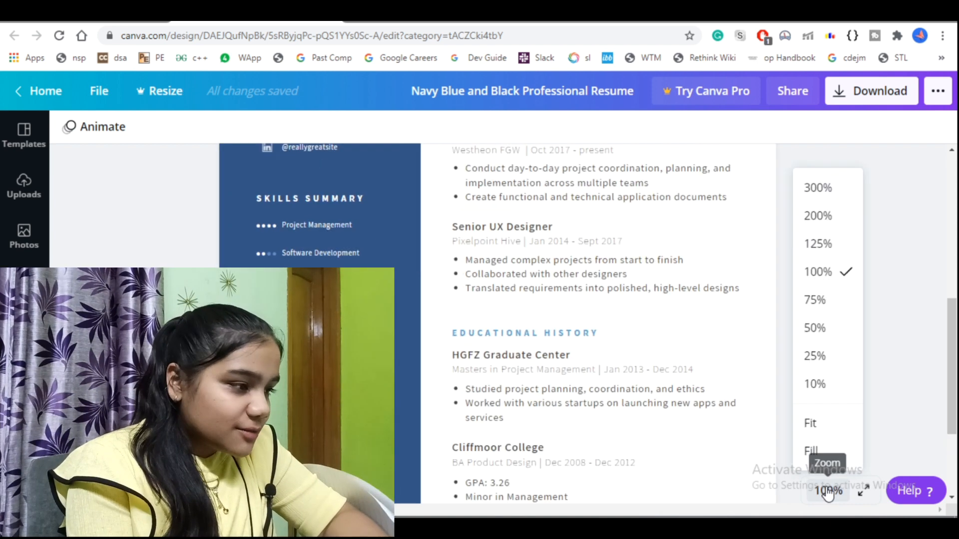
{"action": "left_click", "coordinate": [837, 244]}
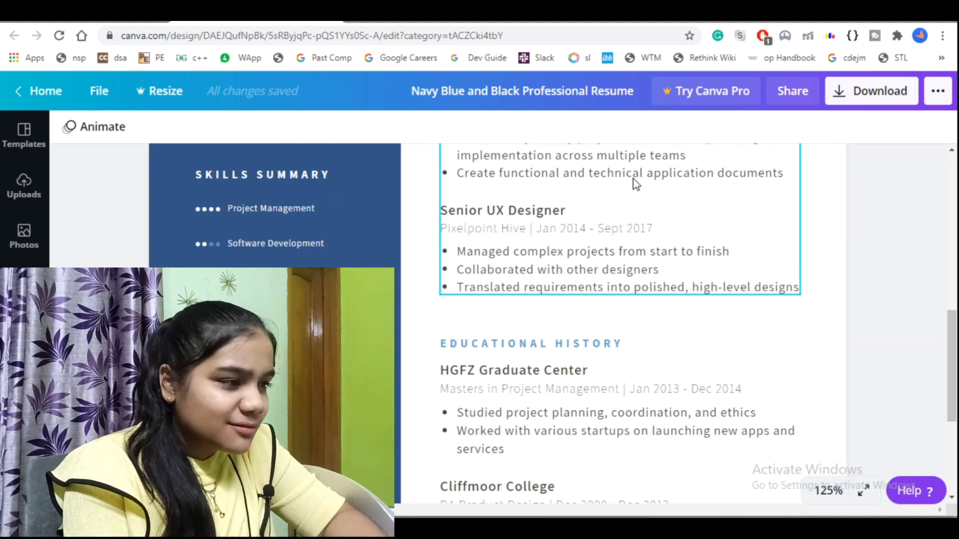
{"action": "scroll", "coordinate": [634, 186], "scroll_direction": "up", "scroll_amount": 10}
{"action": "scroll", "coordinate": [631, 189], "scroll_direction": "up", "scroll_amount": 2}
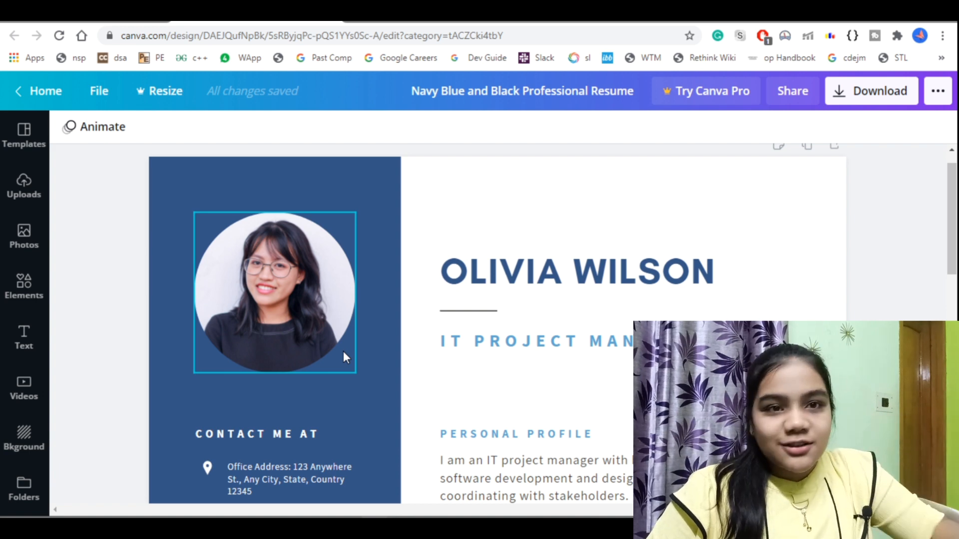
Fill the circular profile frame with the uploaded night photo, replacing the sample portrait
{"action": "left_click", "coordinate": [318, 312]}
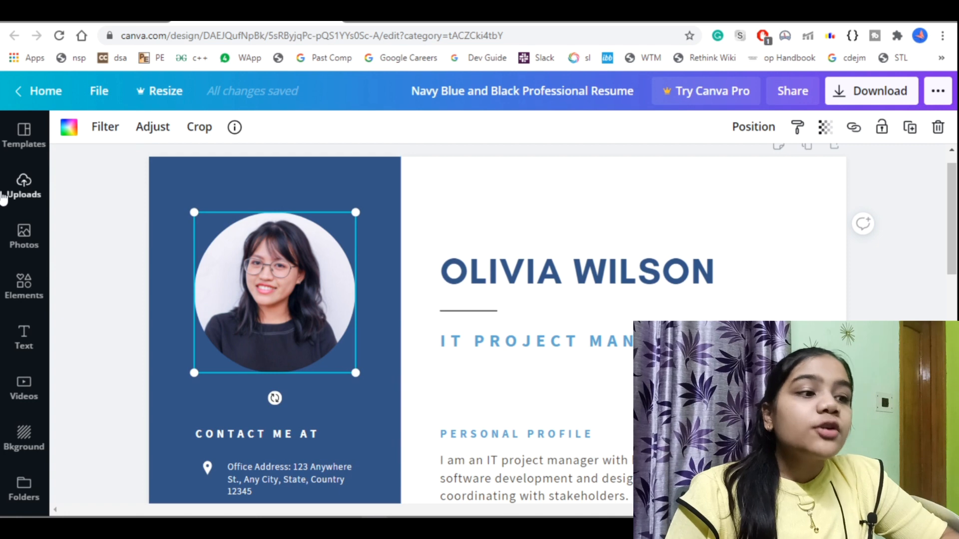
{"action": "left_click", "coordinate": [23, 192]}
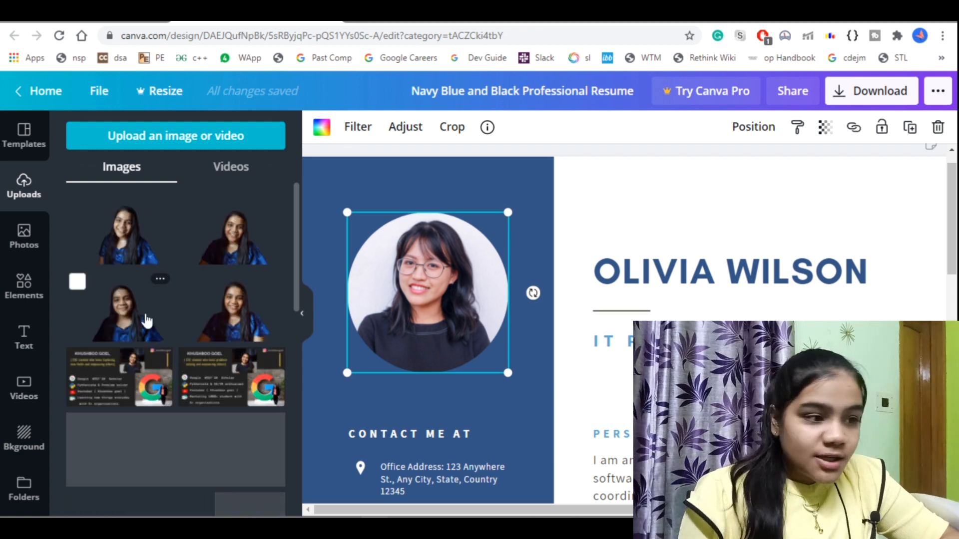
{"action": "scroll", "coordinate": [193, 325], "scroll_direction": "down", "scroll_amount": 10}
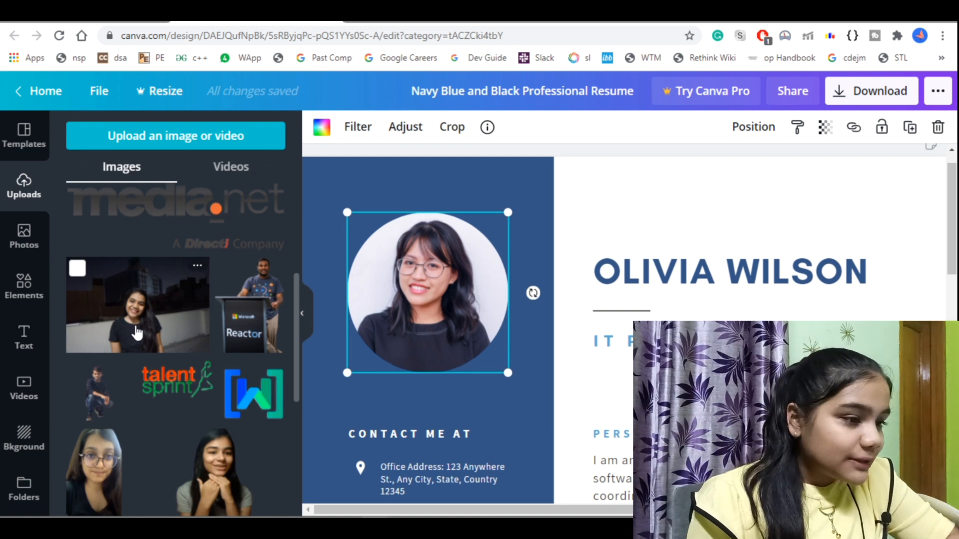
{"action": "left_click", "coordinate": [138, 332]}
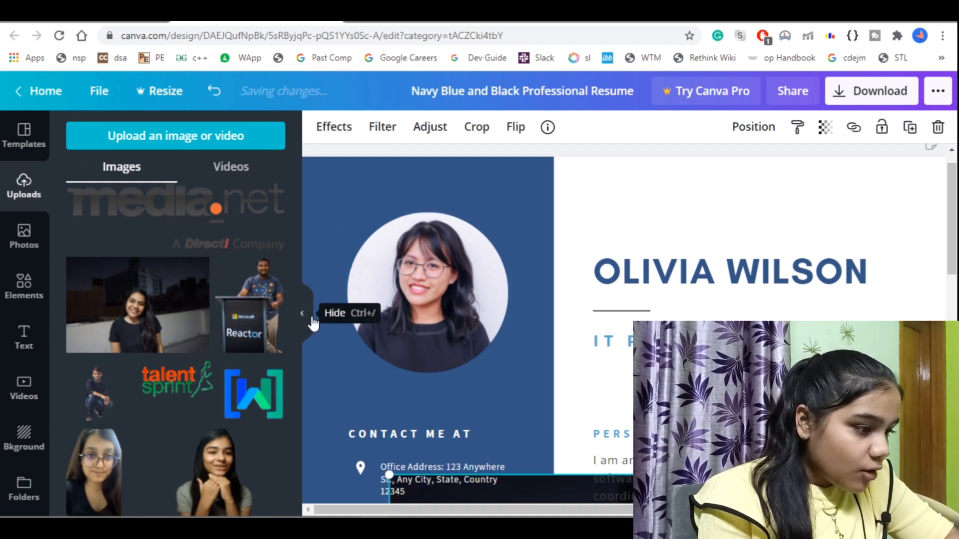
{"action": "left_click_drag", "start_coordinate": [585, 504], "coordinate": [458, 247]}
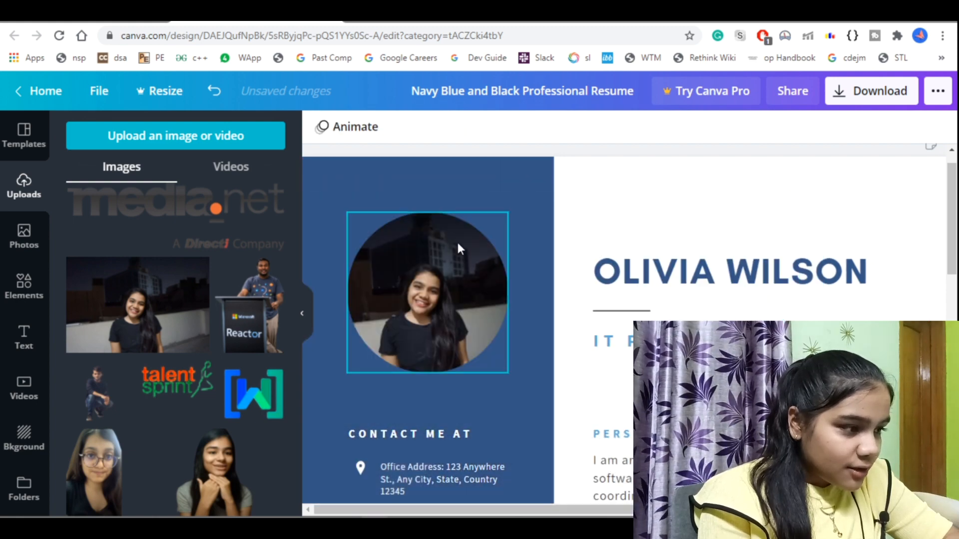
{"action": "left_click", "coordinate": [302, 315]}
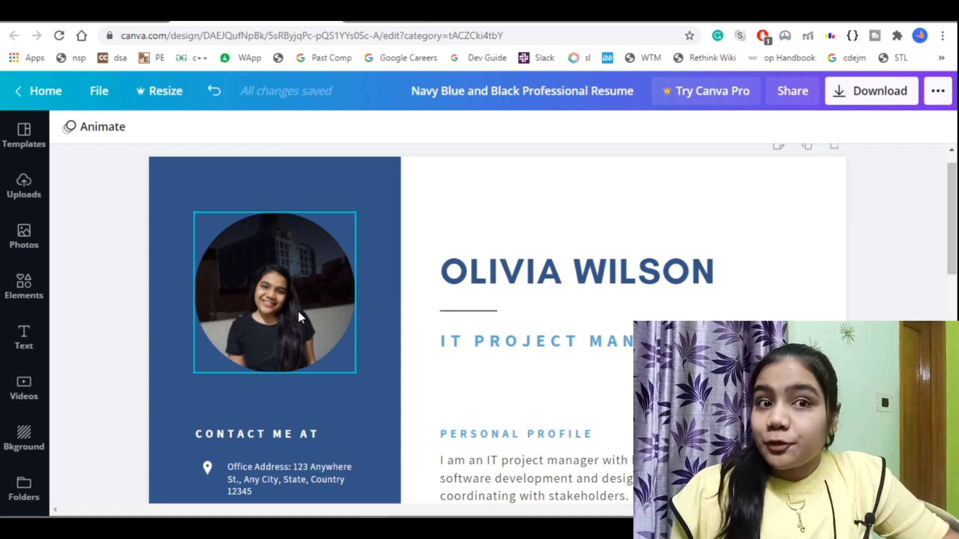
Replace the sample name heading with the user's full name in capitals
{"action": "left_click", "coordinate": [299, 313]}
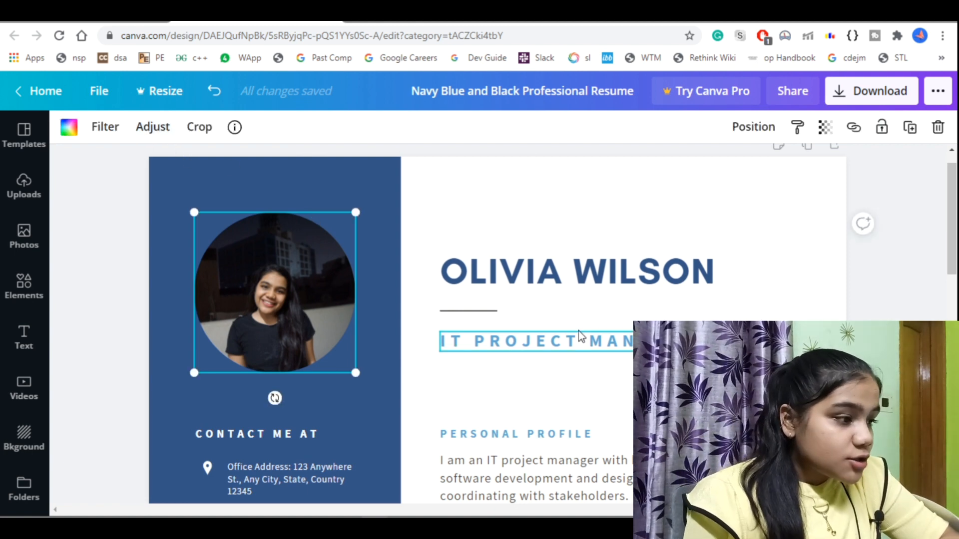
{"action": "left_click", "coordinate": [719, 276]}
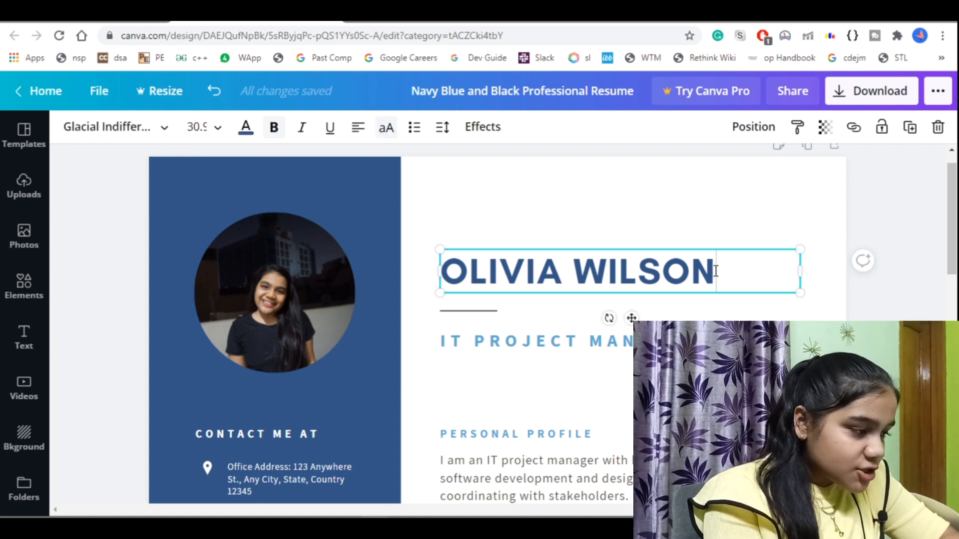
{"action": "key", "text": "BackSpace"}
{"action": "key", "text": "BackSpace"}
{"action": "key", "text": "BackSpace"}
{"action": "key", "text": "BackSpace"}
{"action": "key", "text": "BackSpace"}
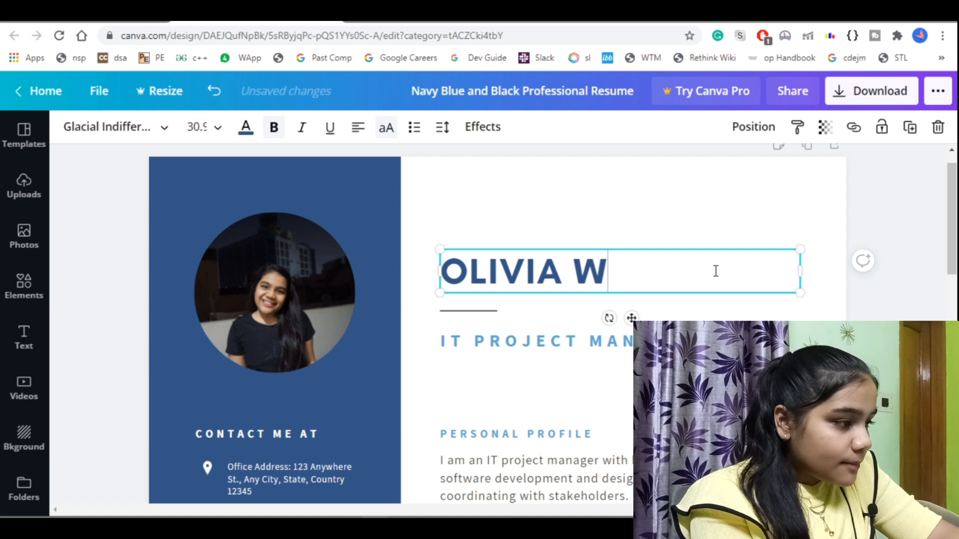
{"action": "key", "text": "BackSpace"}
{"action": "key", "text": "BackSpace"}
{"action": "key", "text": "BackSpace"}
{"action": "key", "text": "BackSpace"}
{"action": "key", "text": "BackSpace"}
{"action": "key", "text": "BackSpace"}
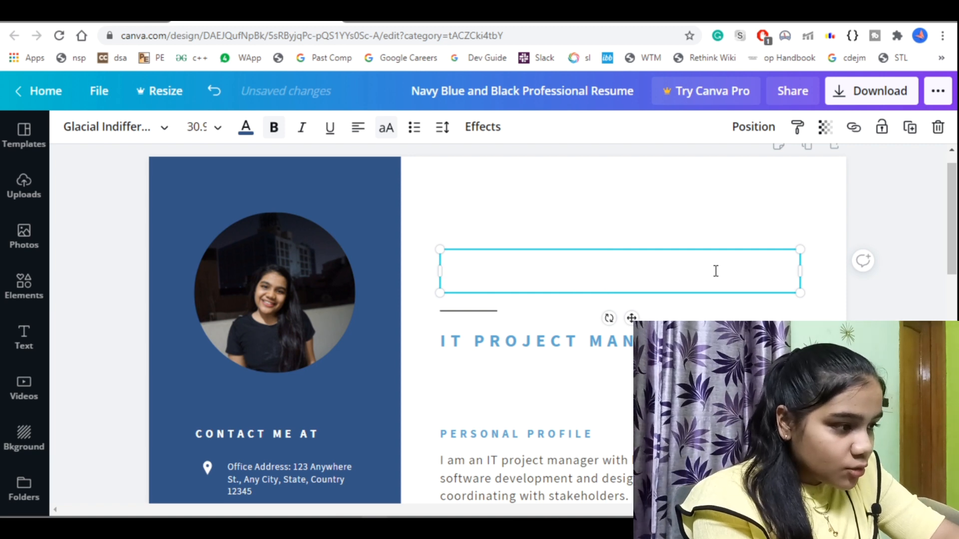
{"action": "type", "text": "K"}
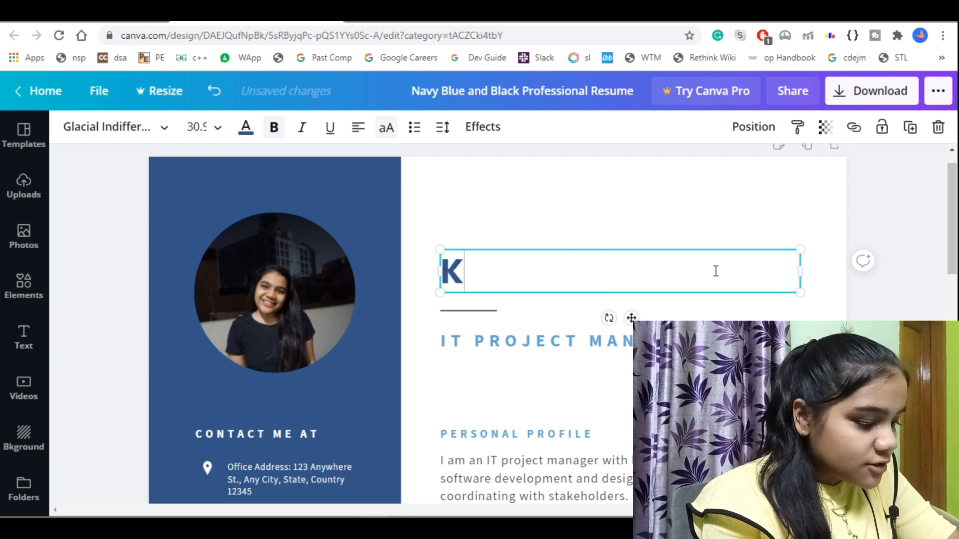
{"action": "type", "text": "HUSHB"}
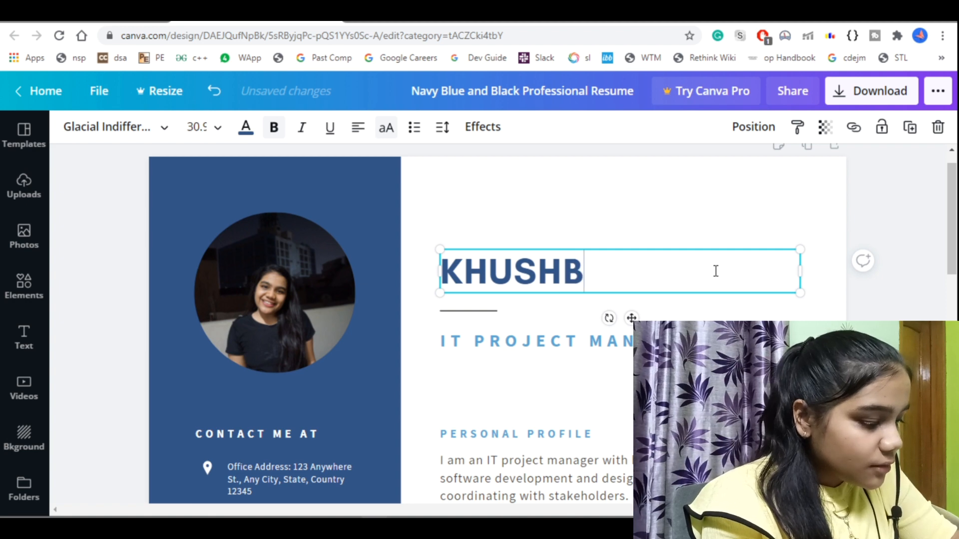
{"action": "type", "text": "OO GOEL"}
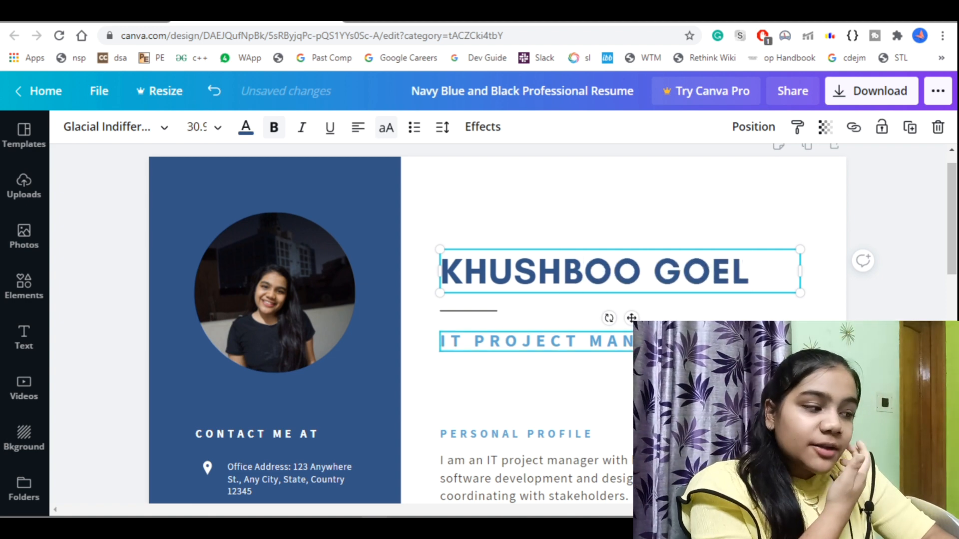
{"action": "left_click", "coordinate": [537, 341]}
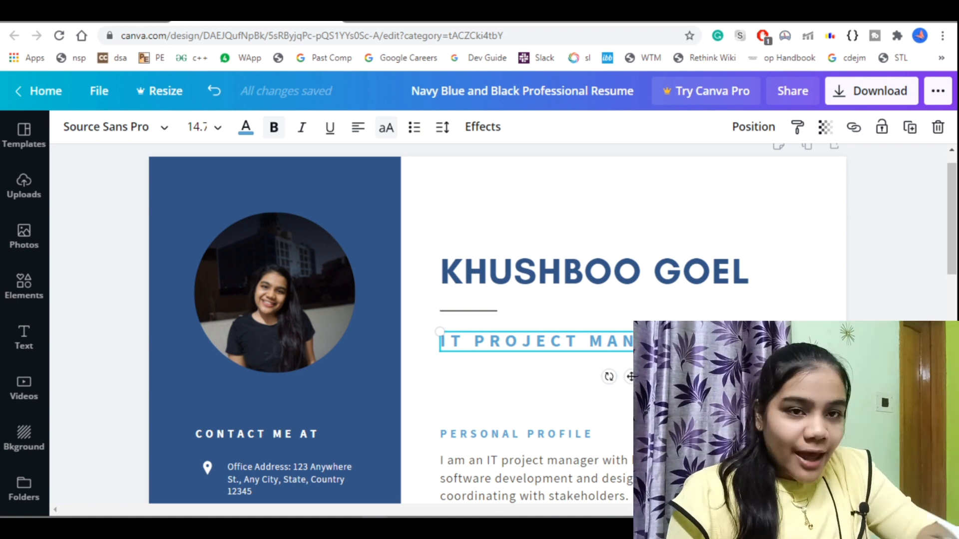
Replace the job-title subtitle with the user's phone number and e-mail address on two lines
{"action": "key", "text": "BackSpace"}
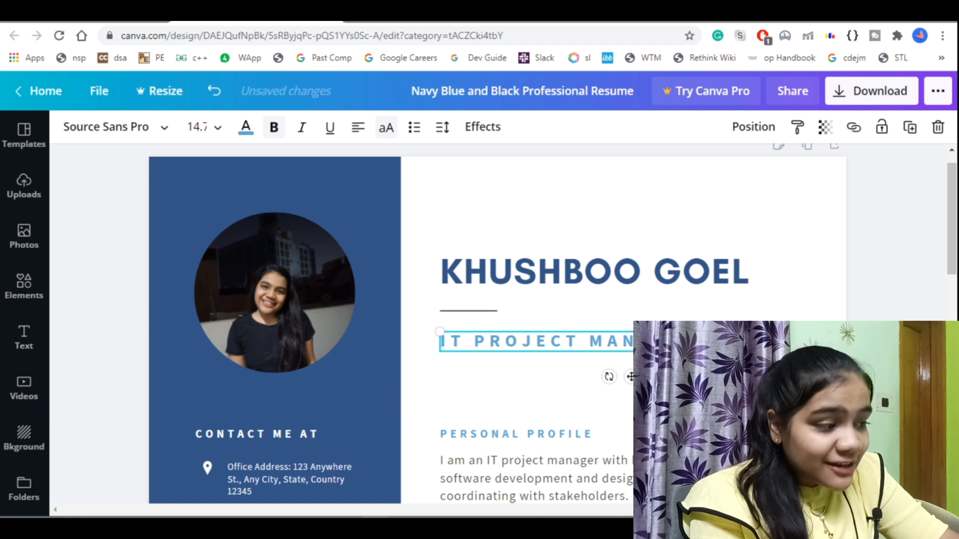
{"action": "key", "text": "BackSpace"}
{"action": "key", "text": "BackSpace"}
{"action": "key", "text": "BackSpace"}
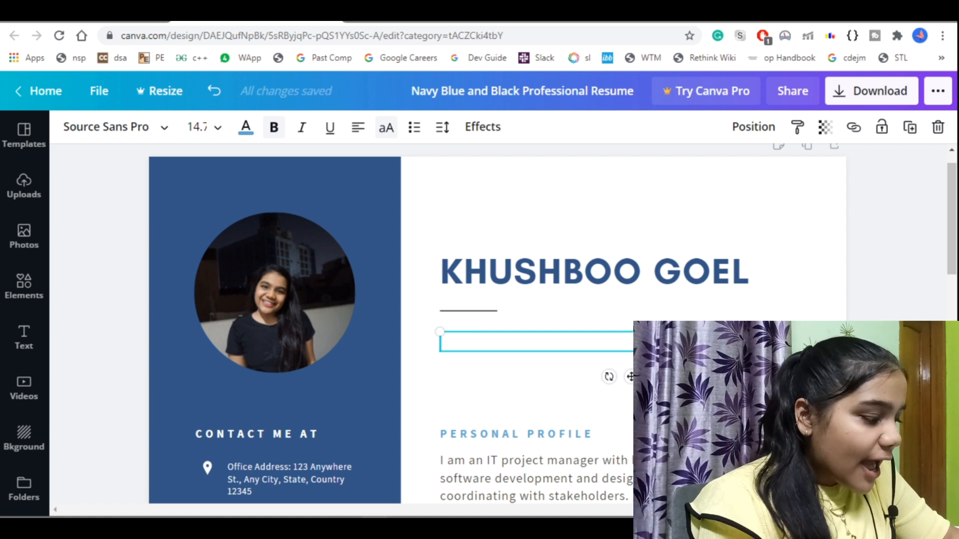
{"action": "type", "text": "B"}
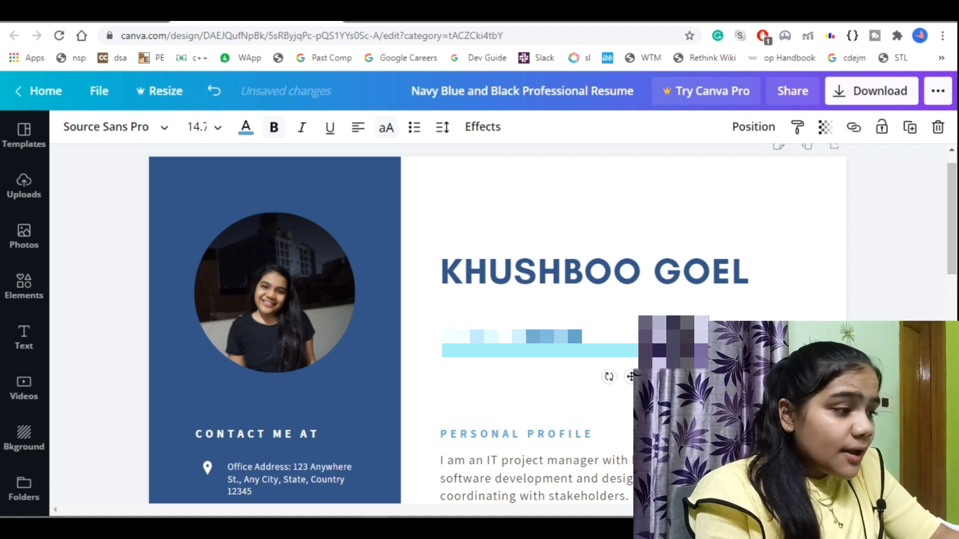
{"action": "key", "text": "Return"}
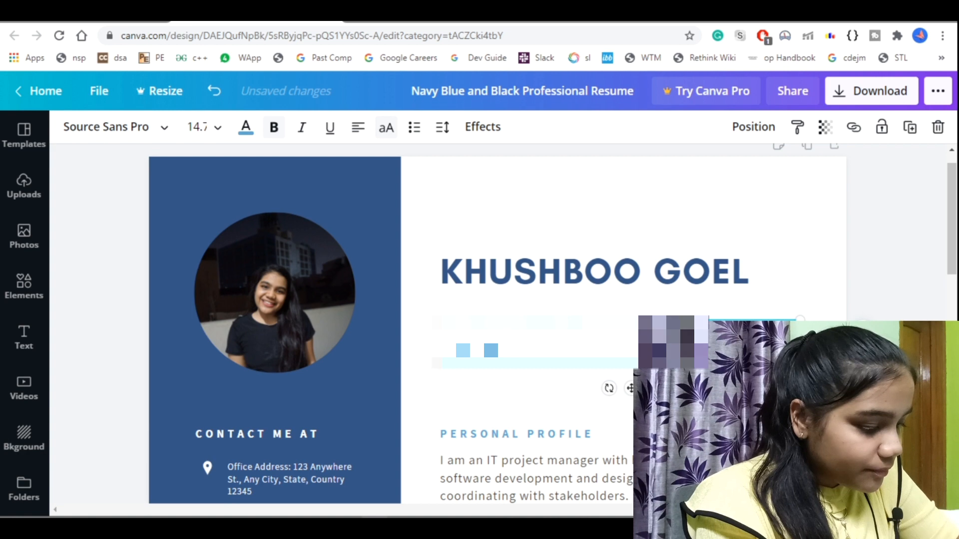
{"action": "type", "text": "..."}
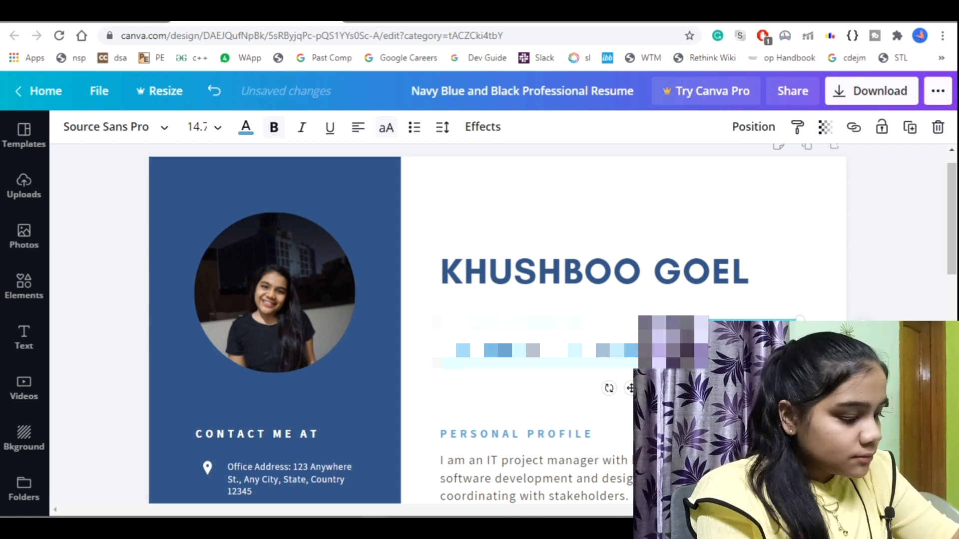
{"action": "type", "text": "......"}
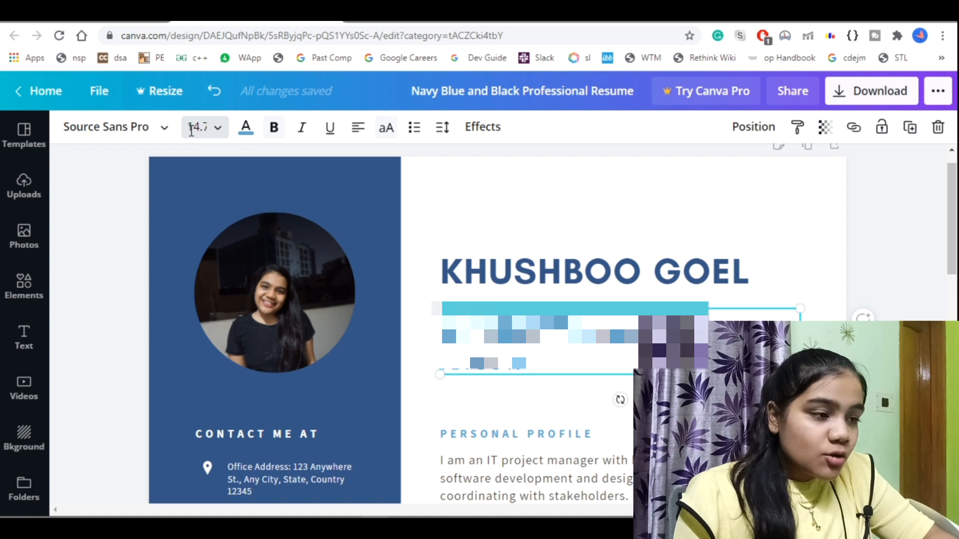
Set the contact text to size 12 and try Poppins Medium while browsing fonts
{"action": "left_click", "coordinate": [198, 126]}
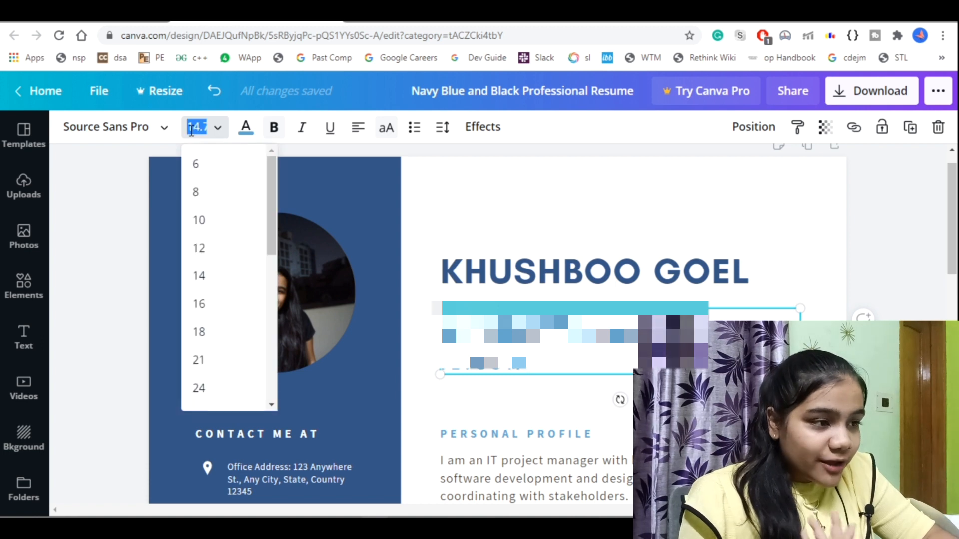
{"action": "left_click", "coordinate": [210, 250]}
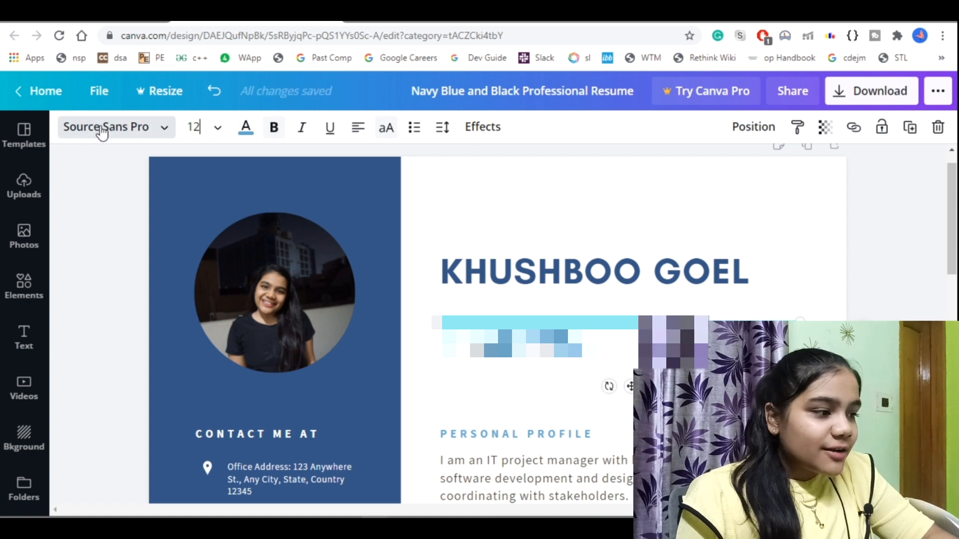
{"action": "left_click", "coordinate": [101, 126]}
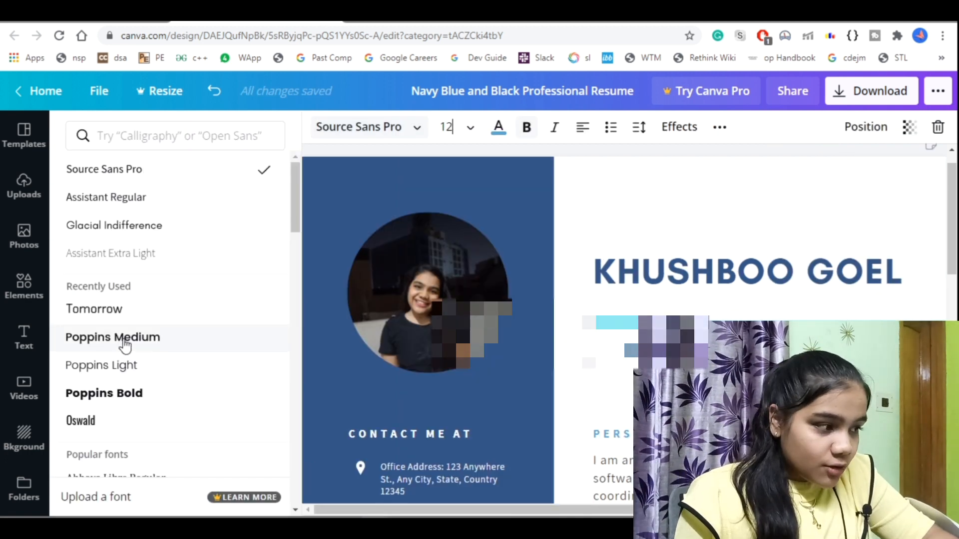
{"action": "left_click", "coordinate": [125, 345]}
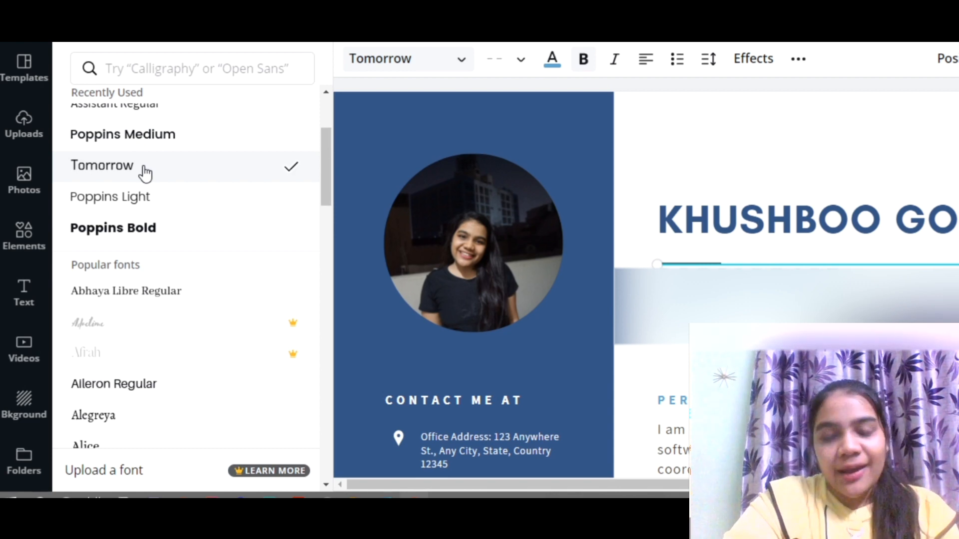
{"action": "scroll", "coordinate": [148, 328], "scroll_direction": "down", "scroll_amount": 1}
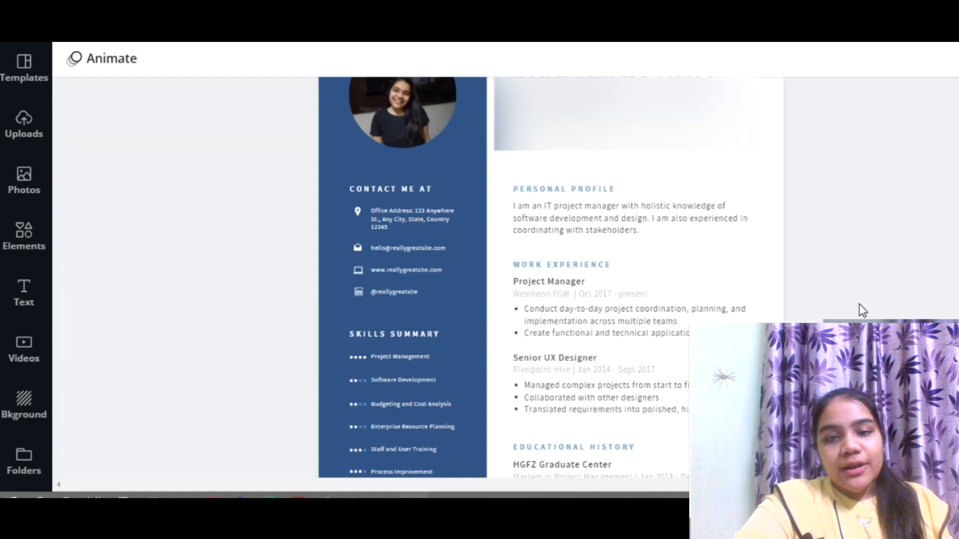
{"action": "scroll", "coordinate": [861, 309], "scroll_direction": "down", "scroll_amount": 4}
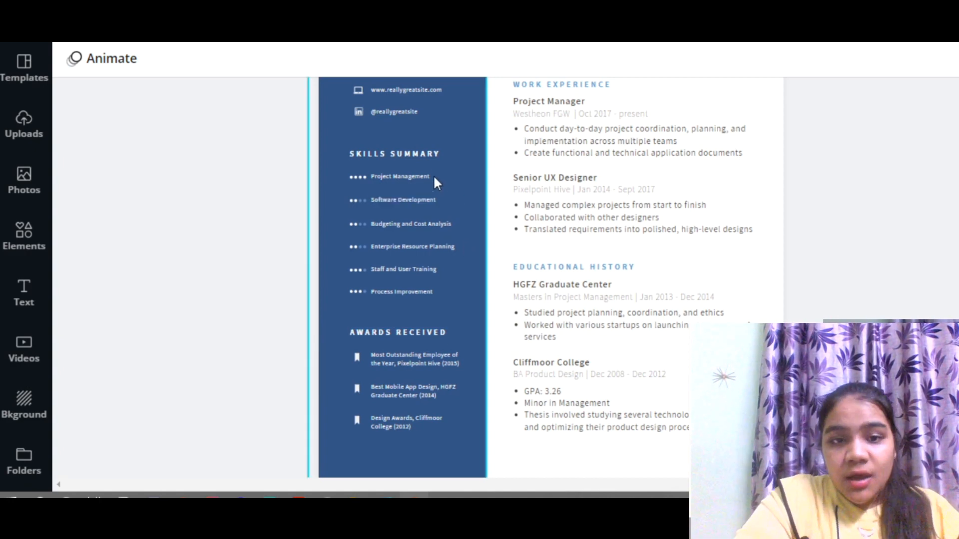
{"action": "left_click", "coordinate": [417, 153]}
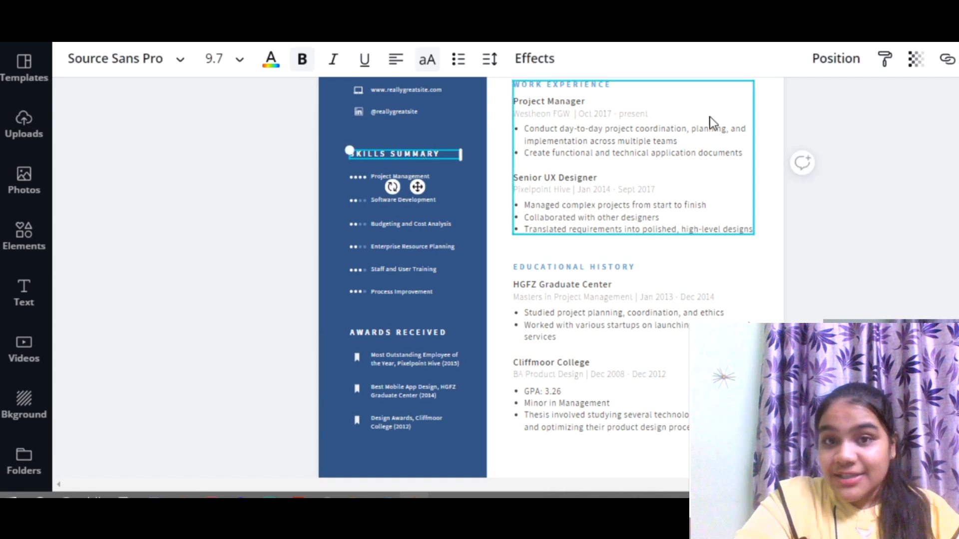
{"action": "scroll", "coordinate": [839, 230], "scroll_direction": "up", "scroll_amount": 2}
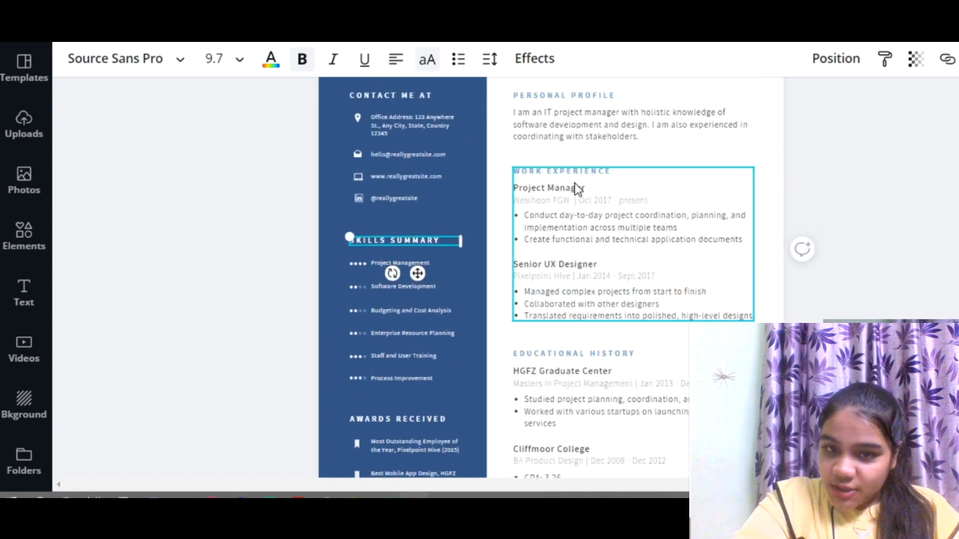
{"action": "left_click", "coordinate": [575, 169]}
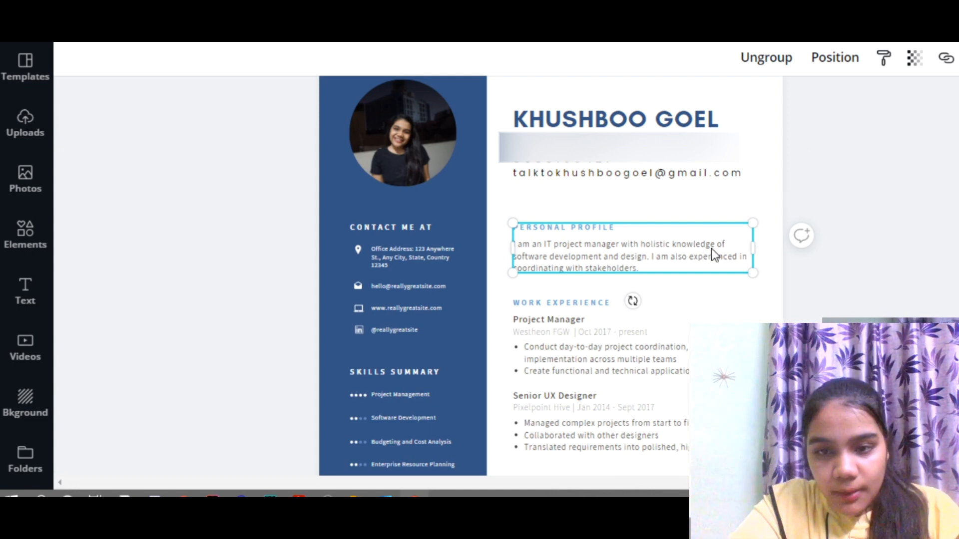
{"action": "scroll", "coordinate": [669, 350], "scroll_direction": "down", "scroll_amount": 6}
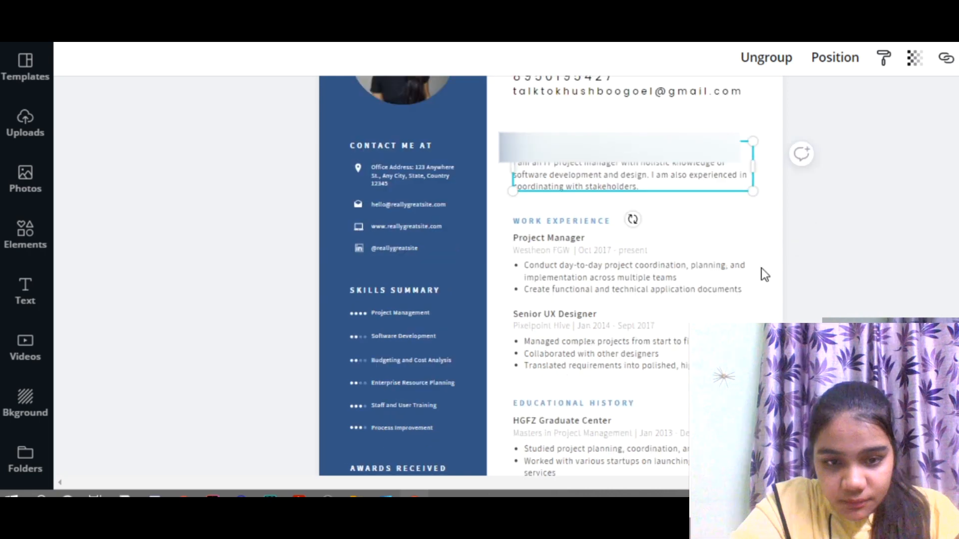
{"action": "left_click", "coordinate": [670, 349]}
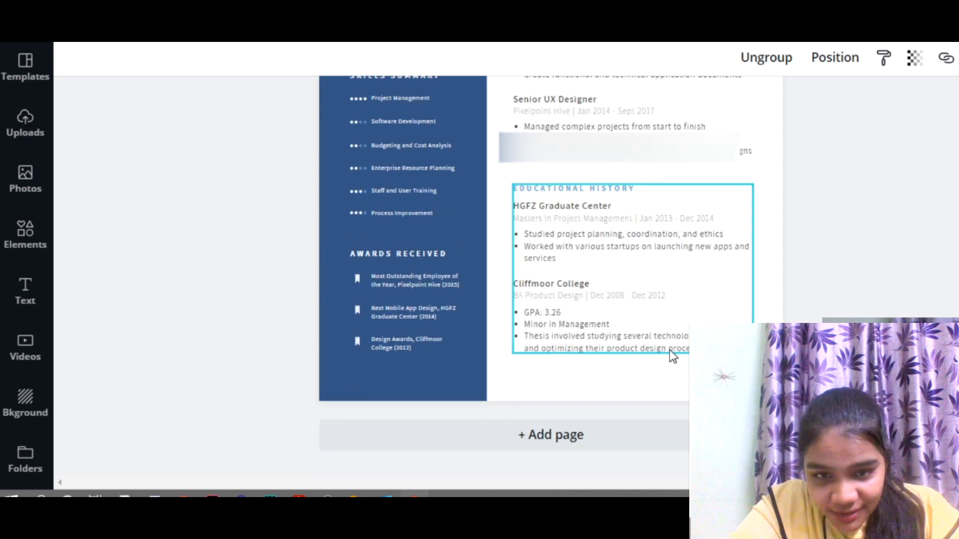
{"action": "left_click", "coordinate": [669, 350]}
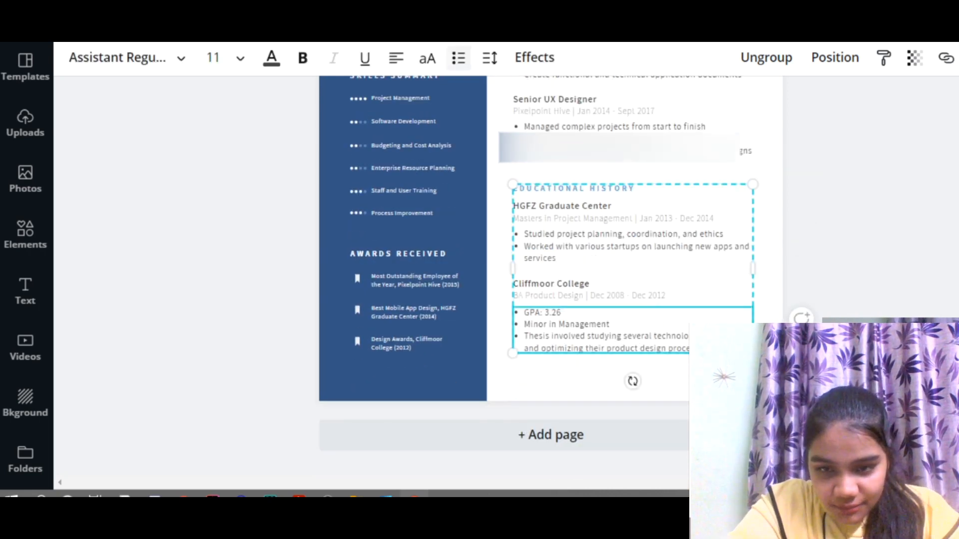